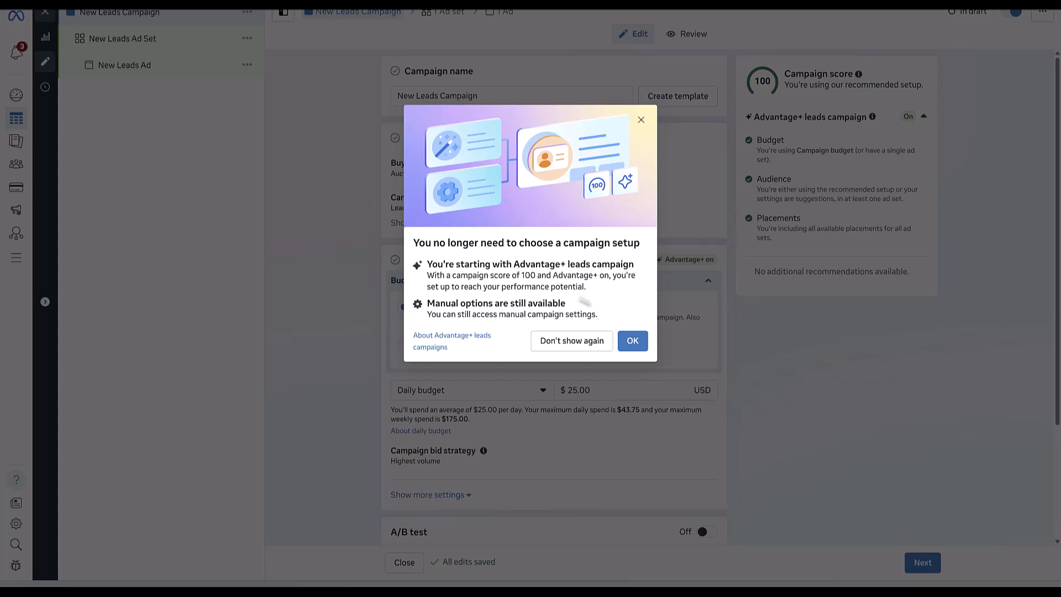
Dismiss the Advantage+ notice and check the $25.00 daily budget, A/B test and Special Ad Categories.
{"action": "left_click", "coordinate": [632, 342]}
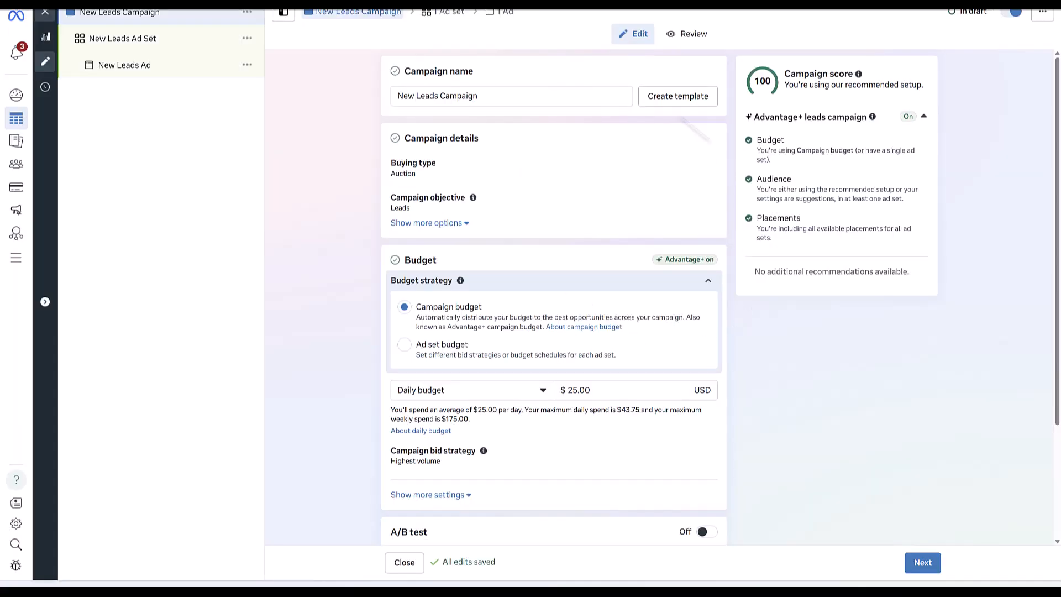
{"action": "scroll", "coordinate": [624, 298], "scroll_direction": "down", "scroll_amount": 3}
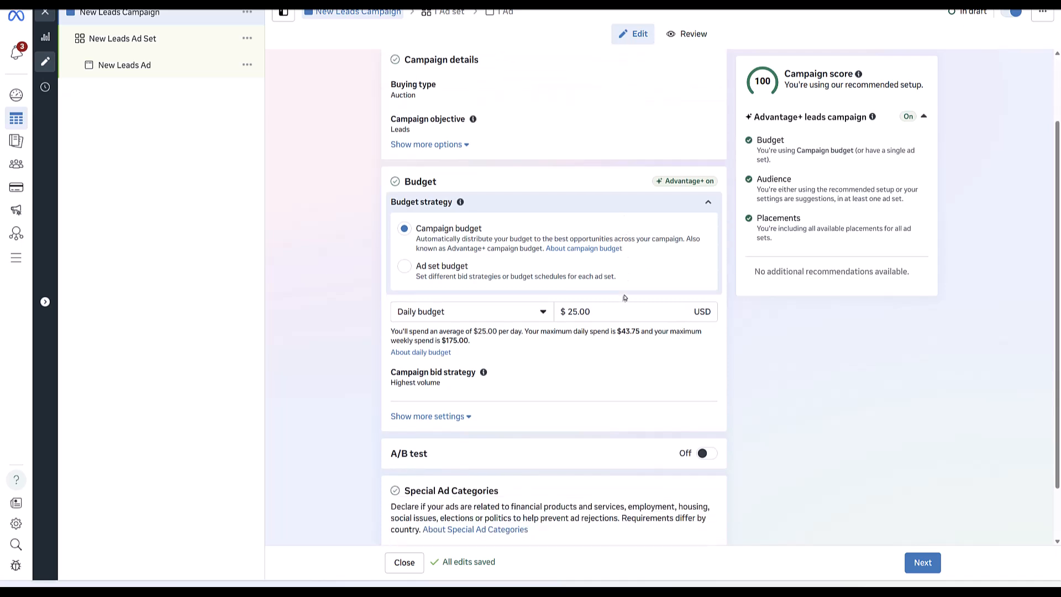
{"action": "scroll", "coordinate": [624, 298], "scroll_direction": "up", "scroll_amount": 3}
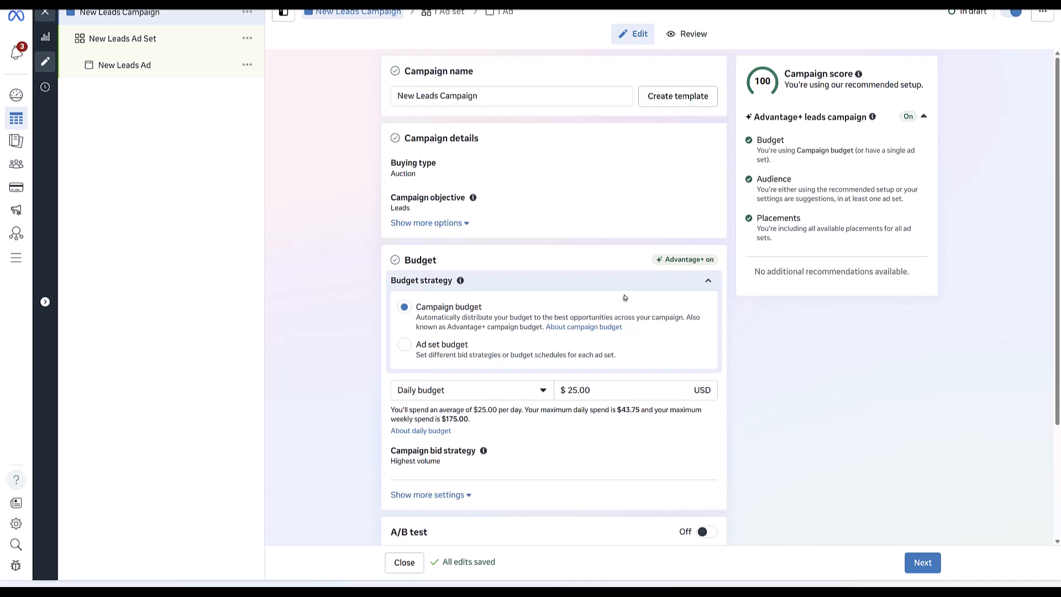
{"action": "scroll", "coordinate": [625, 298], "scroll_direction": "down", "scroll_amount": 3}
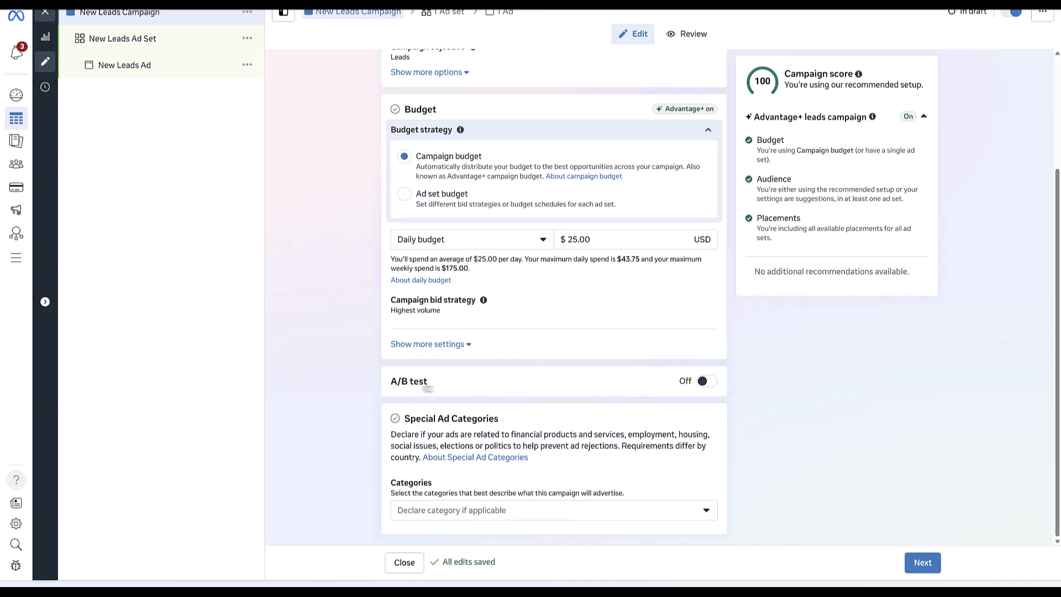
{"action": "mouse_move", "coordinate": [703, 387]}
Open the New Leads Ad Set and leave its conversion location on Instant forms.
{"action": "left_click", "coordinate": [177, 39]}
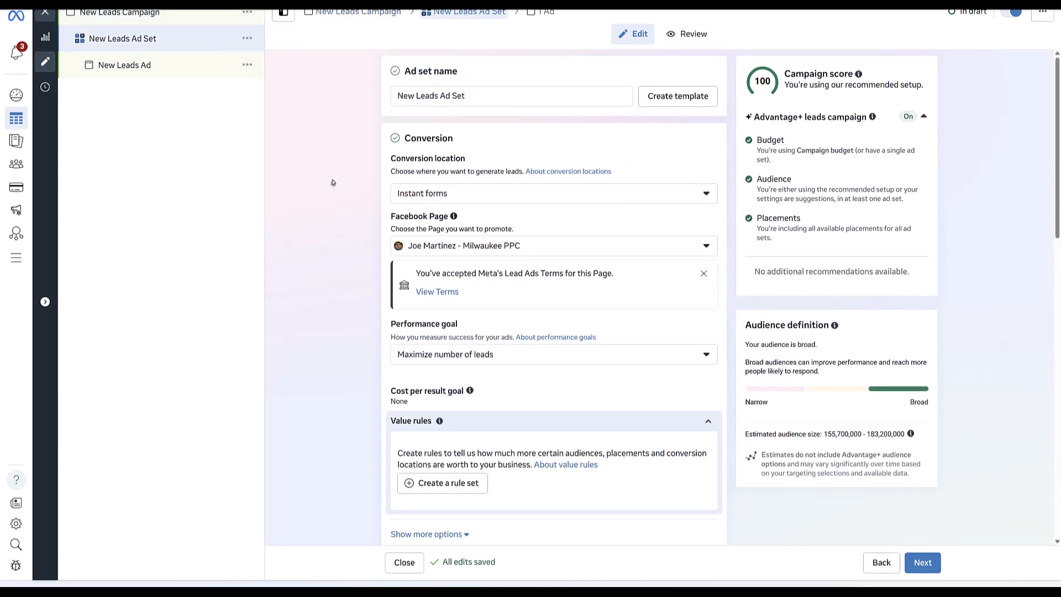
{"action": "left_click", "coordinate": [481, 201]}
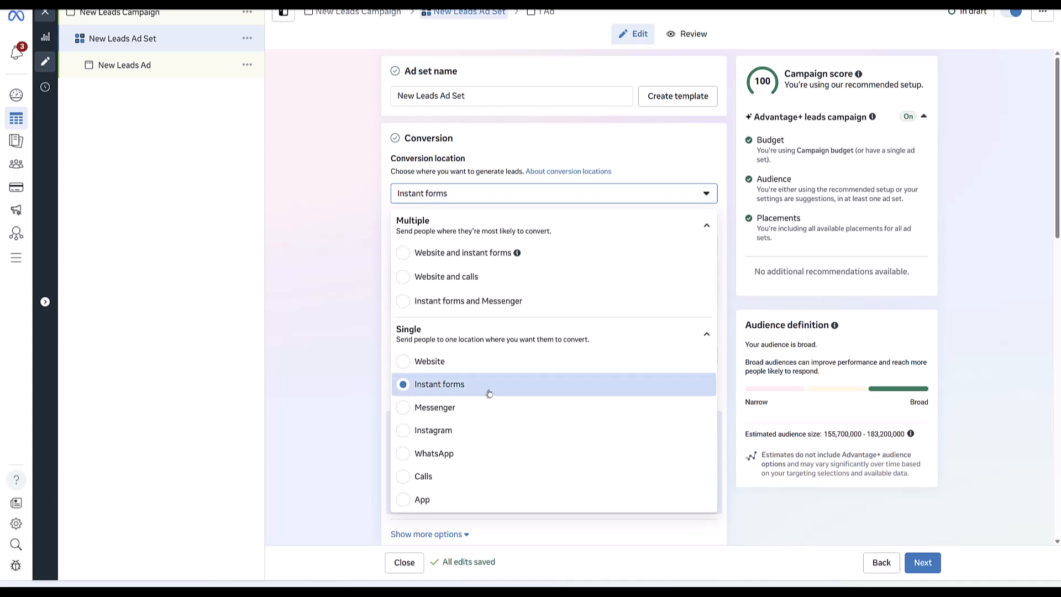
{"action": "left_click", "coordinate": [346, 372]}
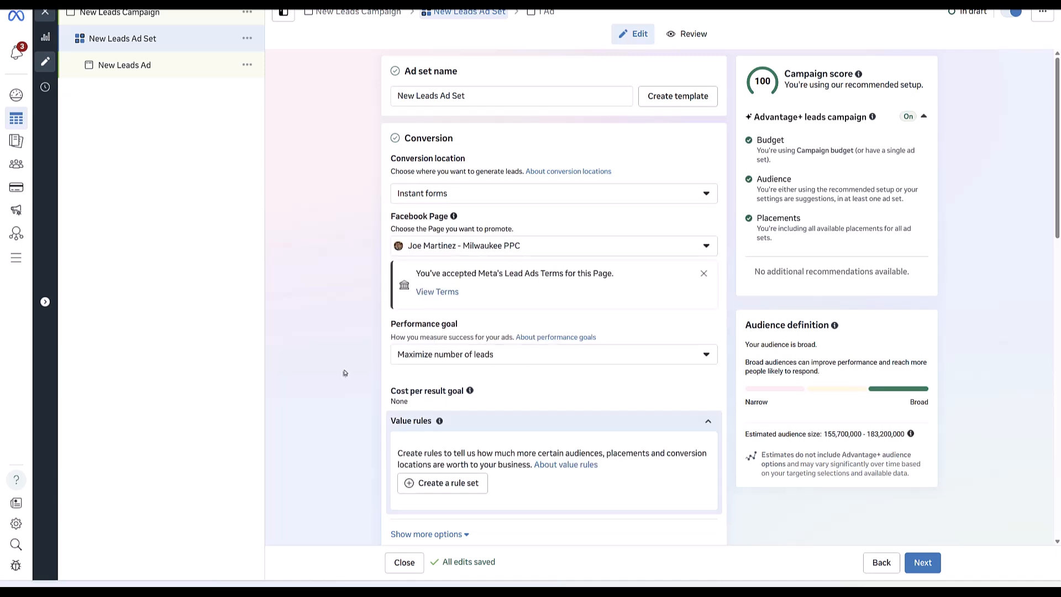
{"action": "left_click", "coordinate": [595, 358]}
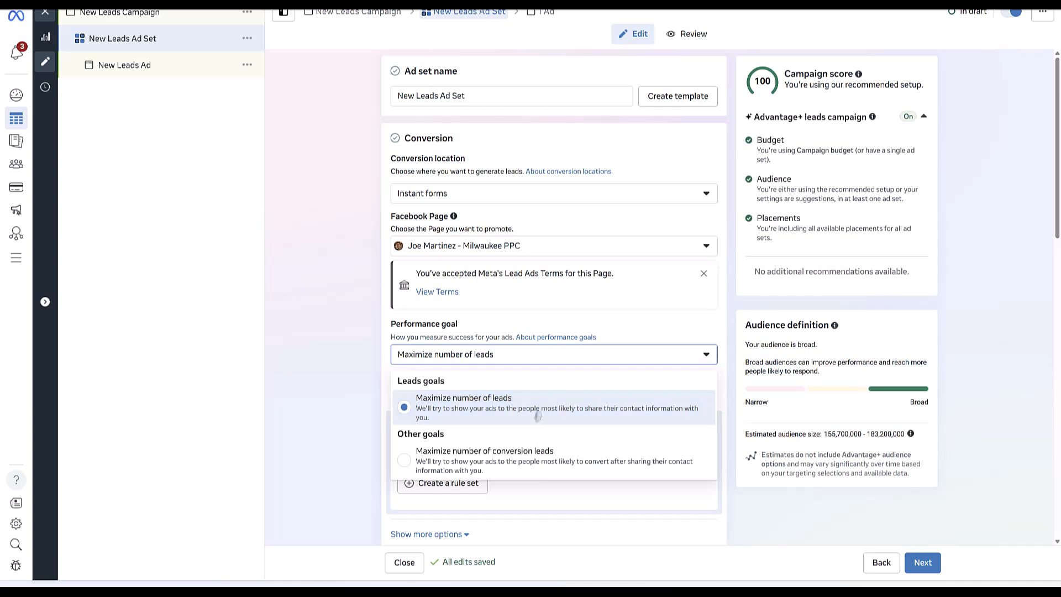
{"action": "left_click", "coordinate": [360, 423]}
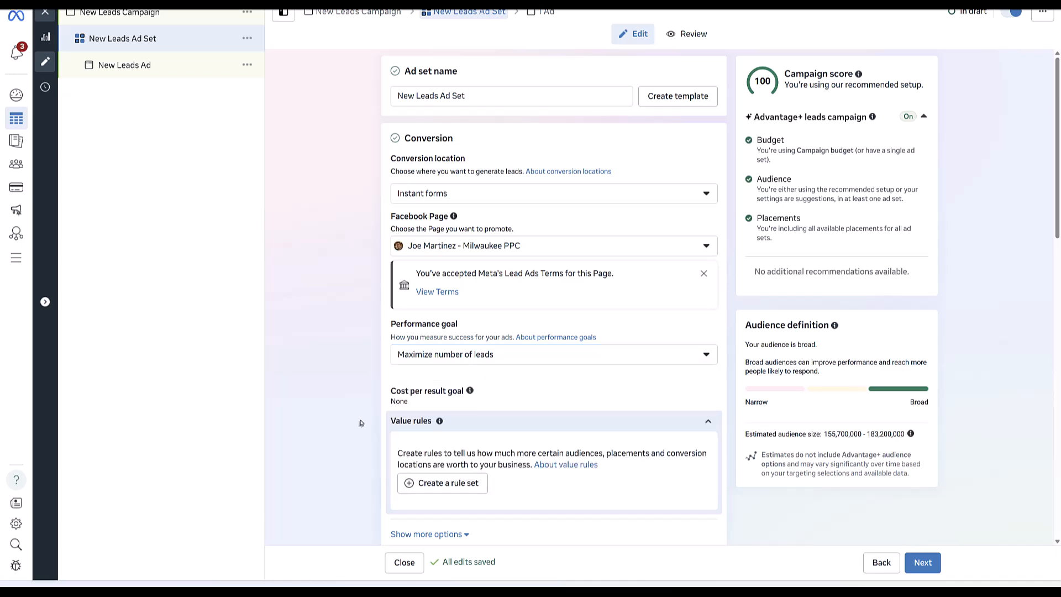
{"action": "scroll", "coordinate": [360, 422], "scroll_direction": "down", "scroll_amount": 6}
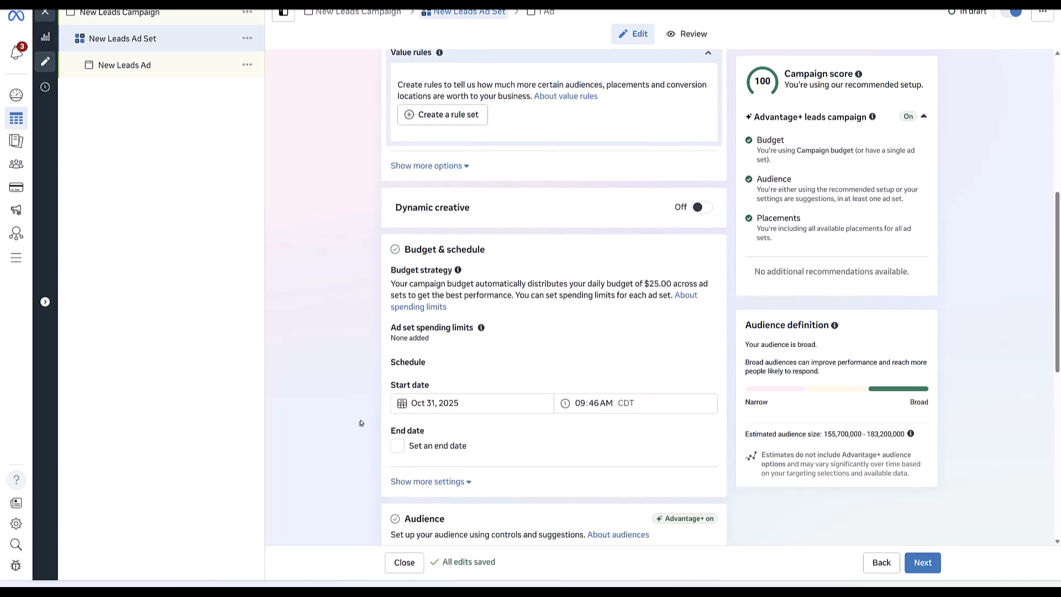
{"action": "scroll", "coordinate": [361, 423], "scroll_direction": "down", "scroll_amount": 5}
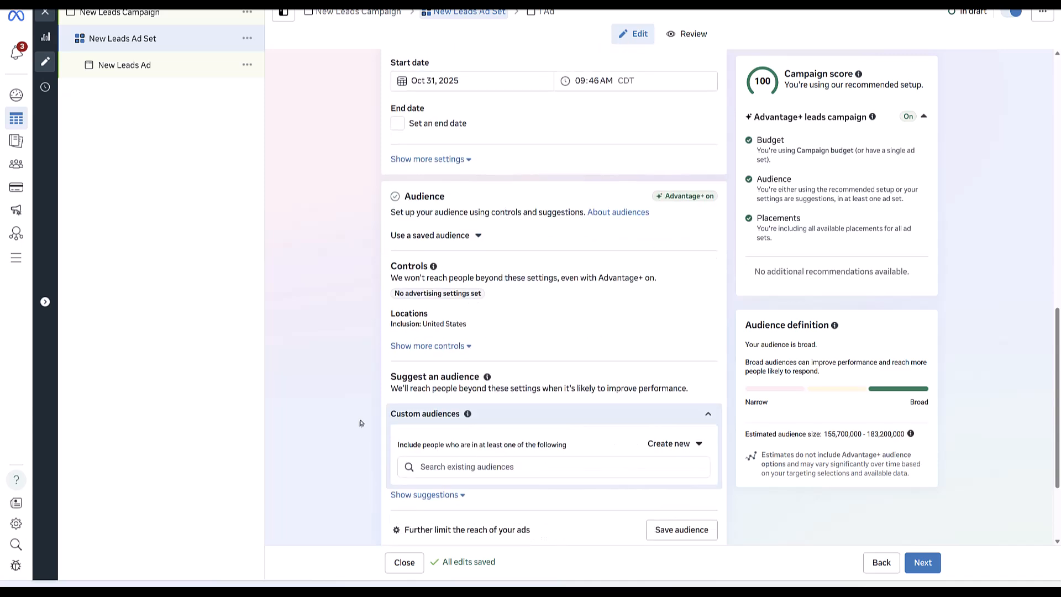
{"action": "scroll", "coordinate": [361, 422], "scroll_direction": "down", "scroll_amount": 2}
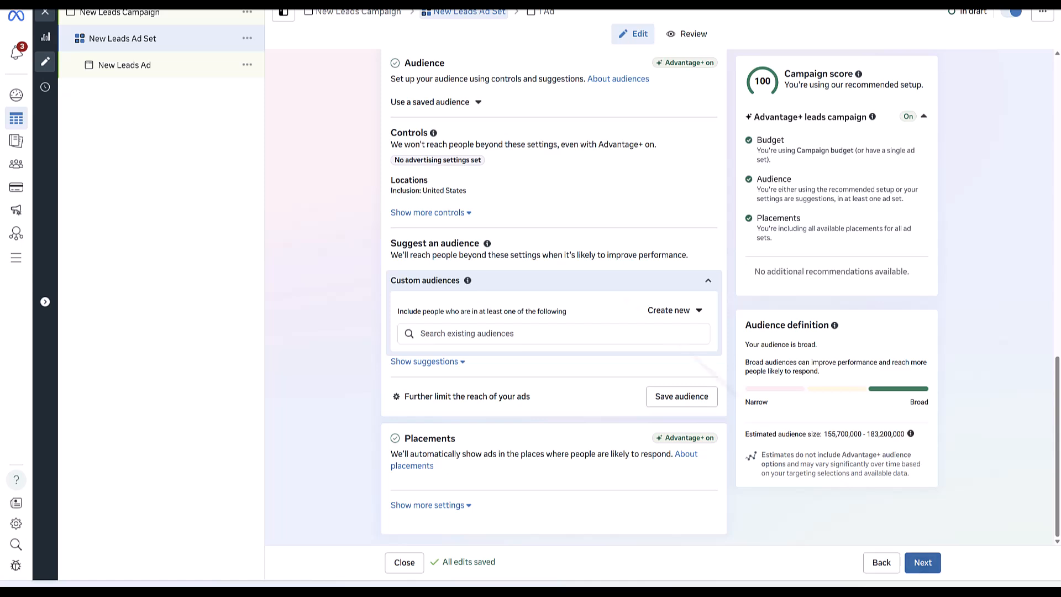
Go to the New Leads Ad's Destination section and start creating a new instant form.
{"action": "left_click", "coordinate": [159, 72]}
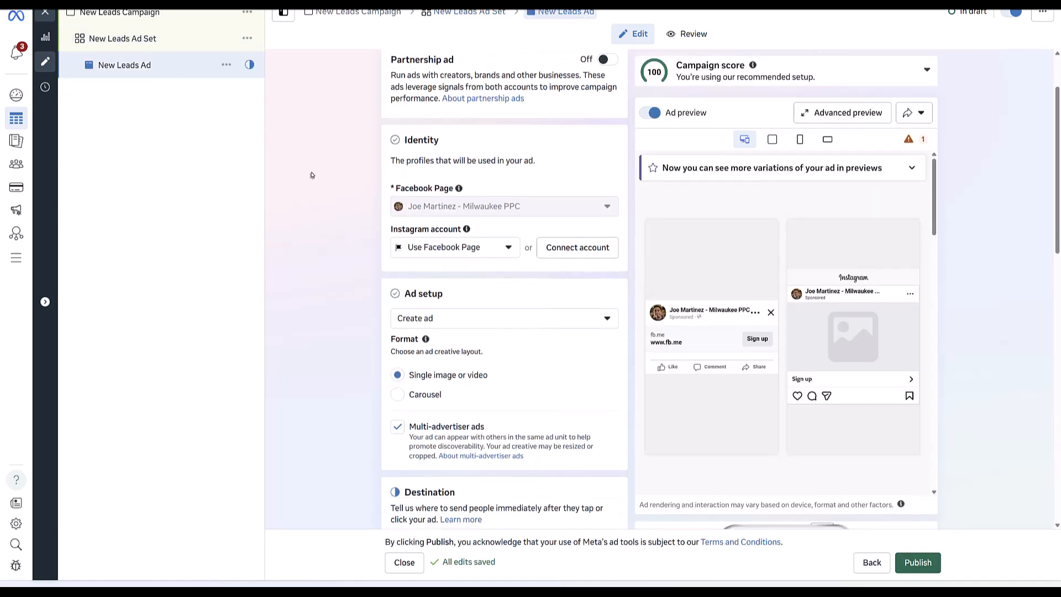
{"action": "scroll", "coordinate": [312, 175], "scroll_direction": "down", "scroll_amount": 4}
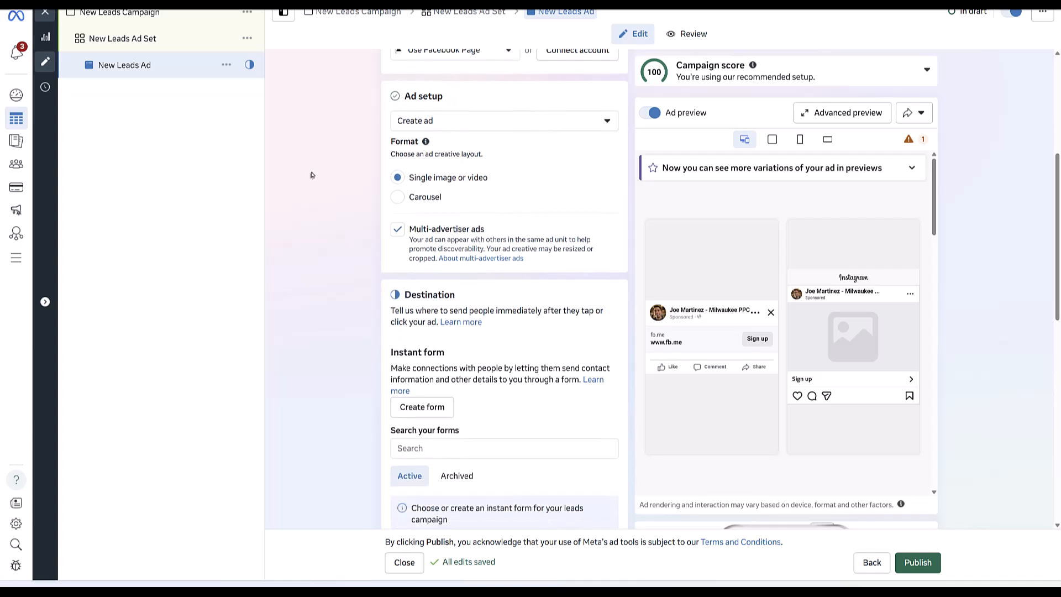
{"action": "scroll", "coordinate": [311, 175], "scroll_direction": "down", "scroll_amount": 4}
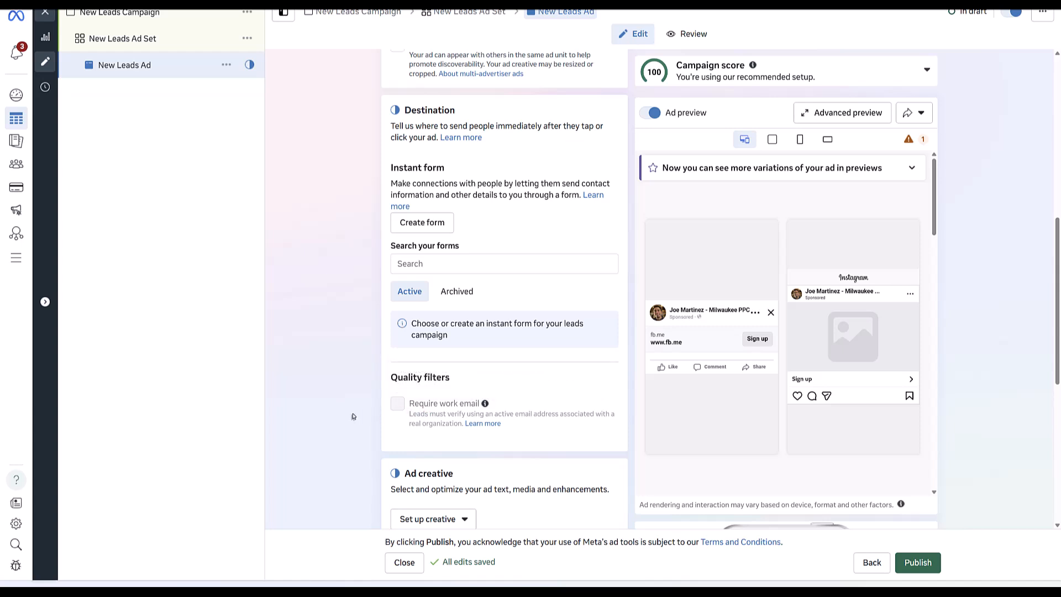
{"action": "left_click", "coordinate": [424, 223]}
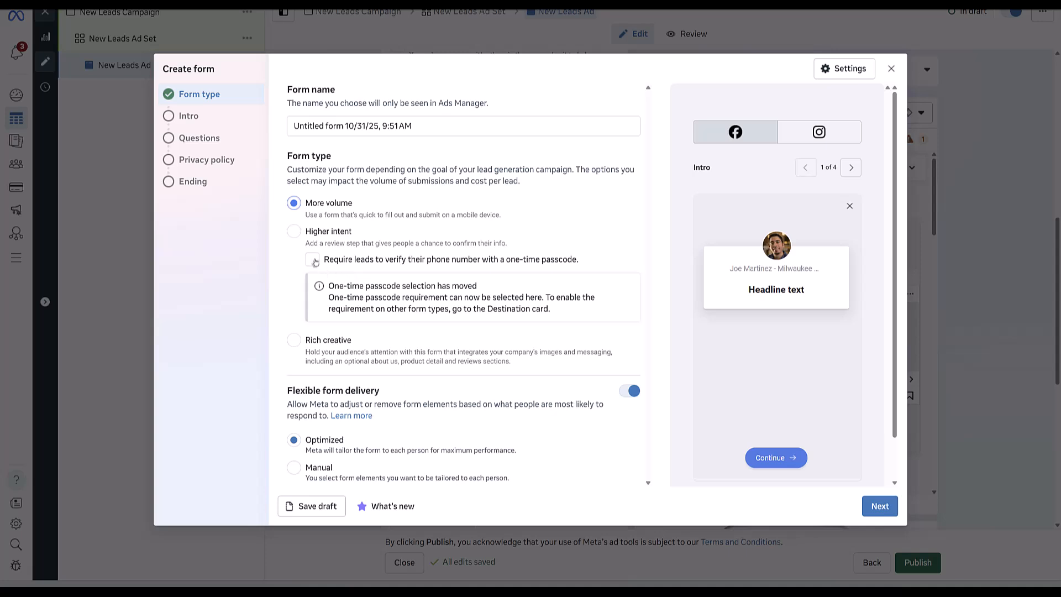
{"action": "left_click", "coordinate": [313, 260]}
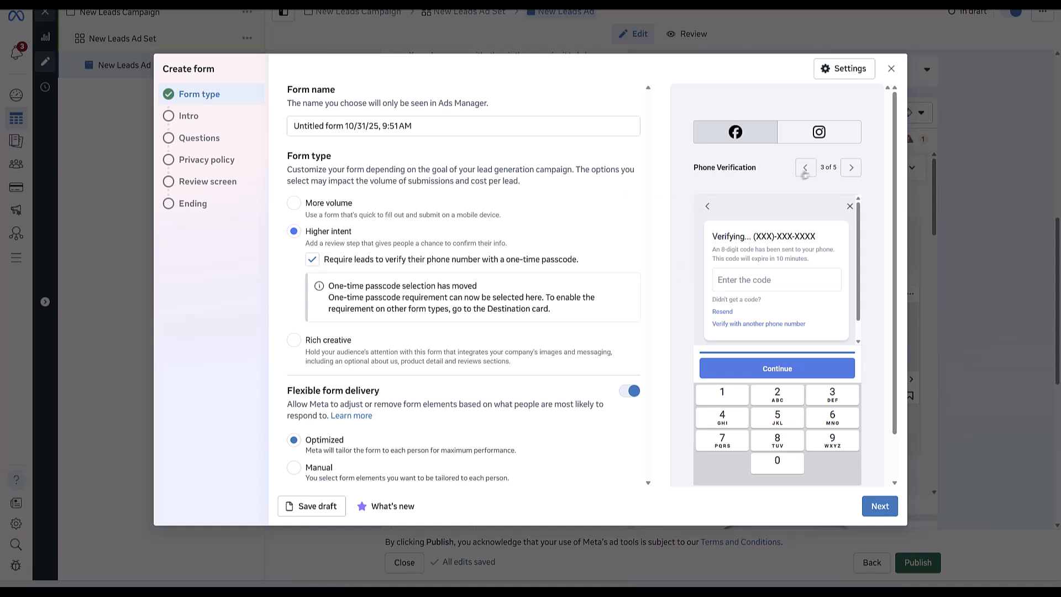
{"action": "left_click", "coordinate": [806, 170]}
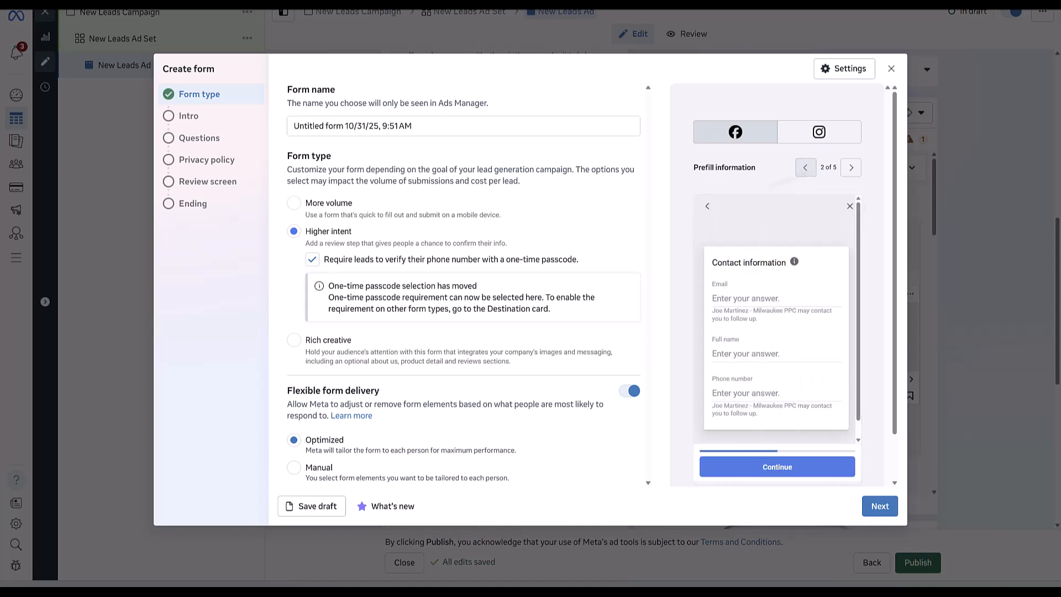
{"action": "left_click", "coordinate": [806, 169]}
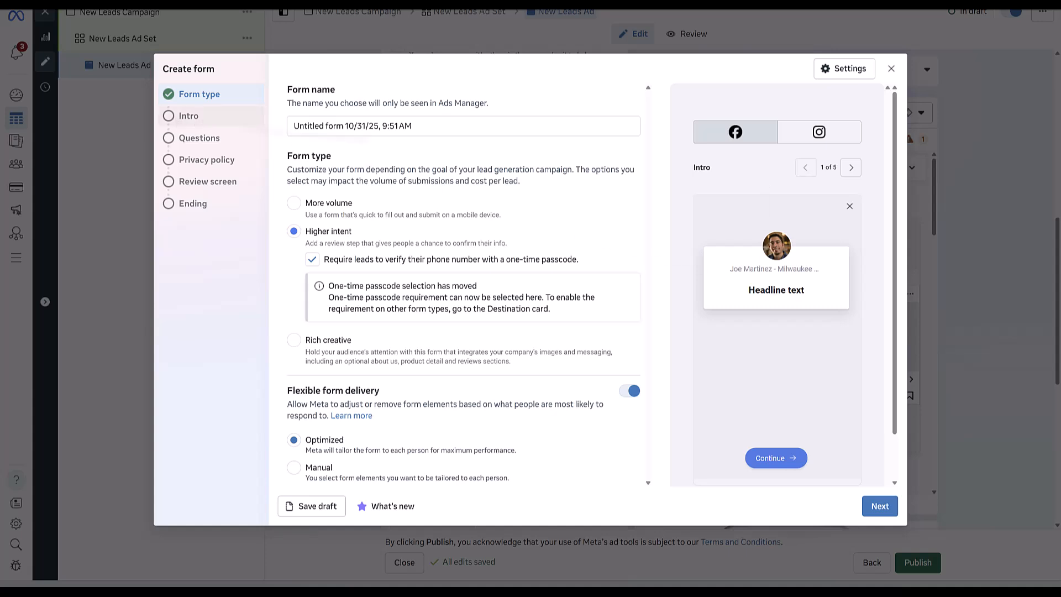
{"action": "left_click", "coordinate": [859, 171]}
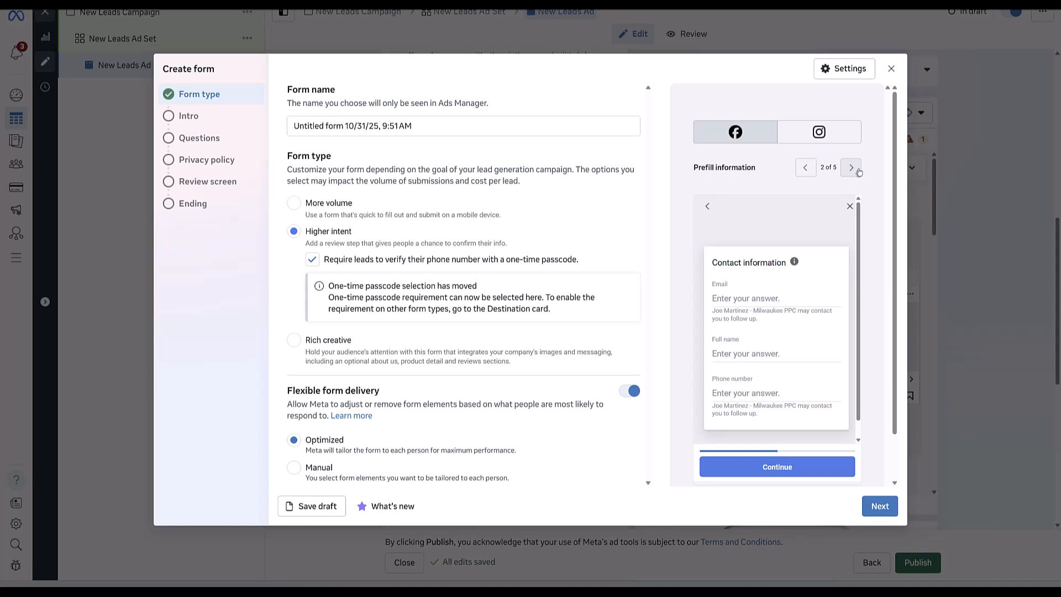
{"action": "left_click", "coordinate": [858, 171]}
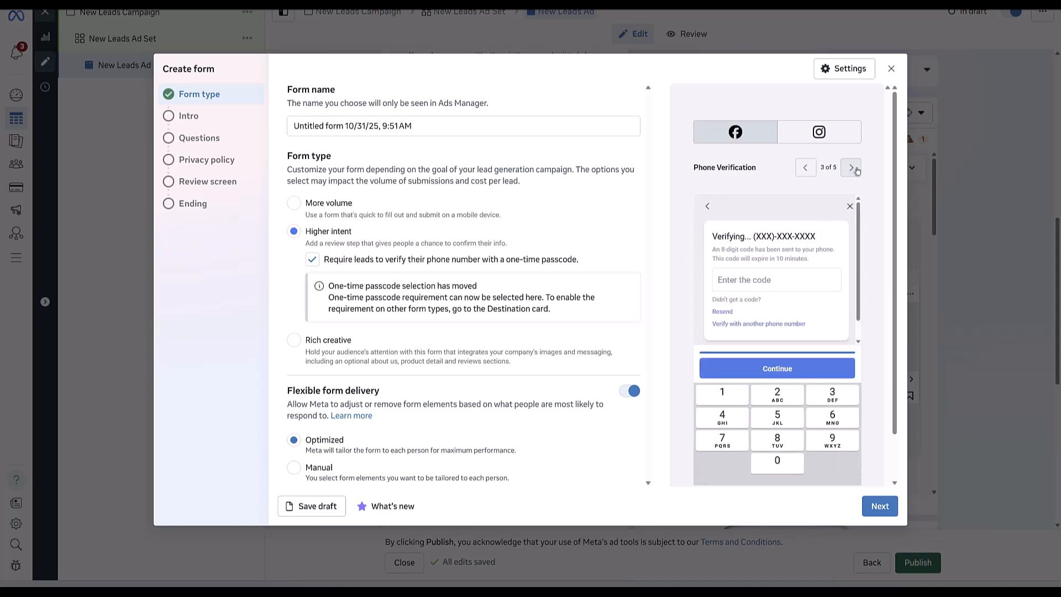
{"action": "left_click", "coordinate": [857, 171]}
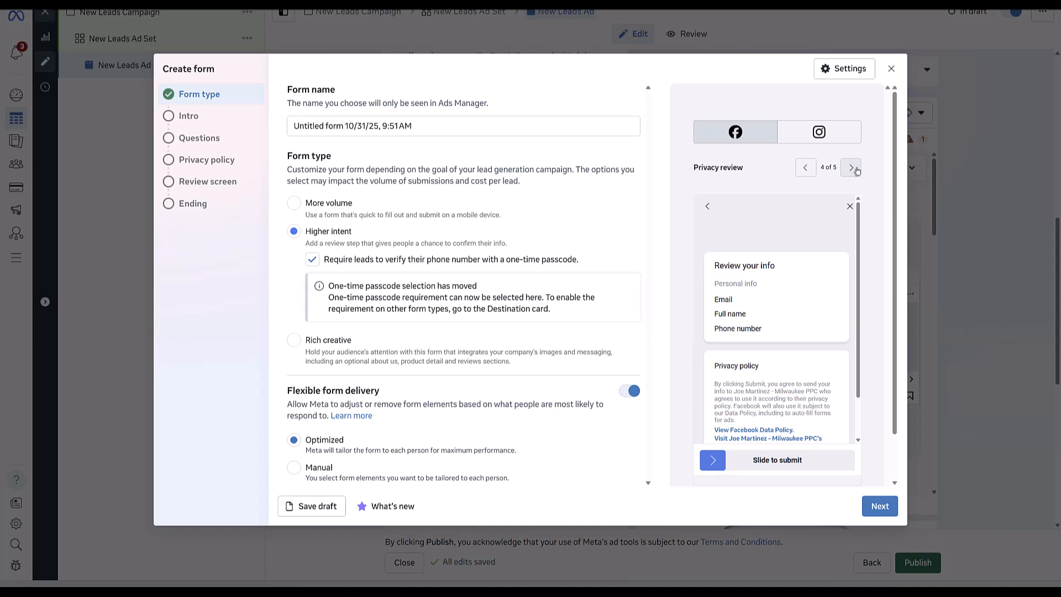
{"action": "left_click", "coordinate": [857, 171]}
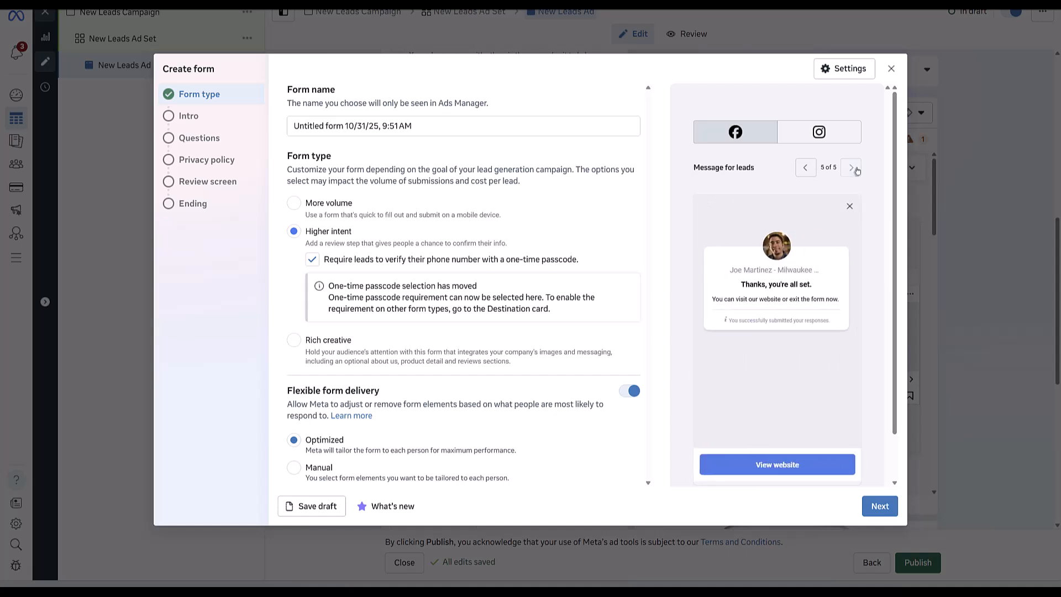
{"action": "left_click", "coordinate": [804, 169]}
{"action": "left_click", "coordinate": [804, 169]}
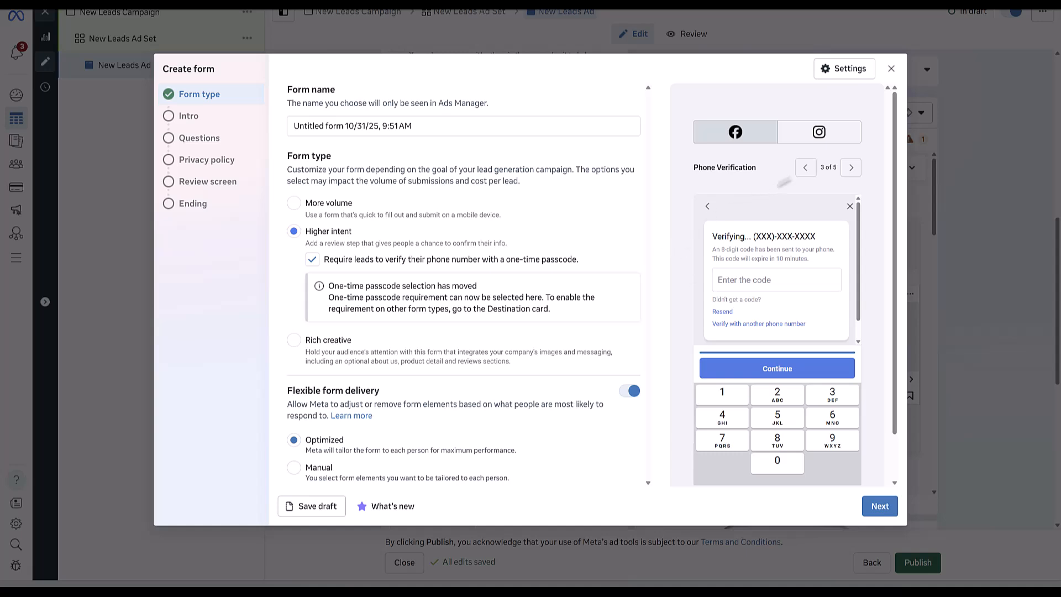
{"action": "left_click", "coordinate": [802, 168]}
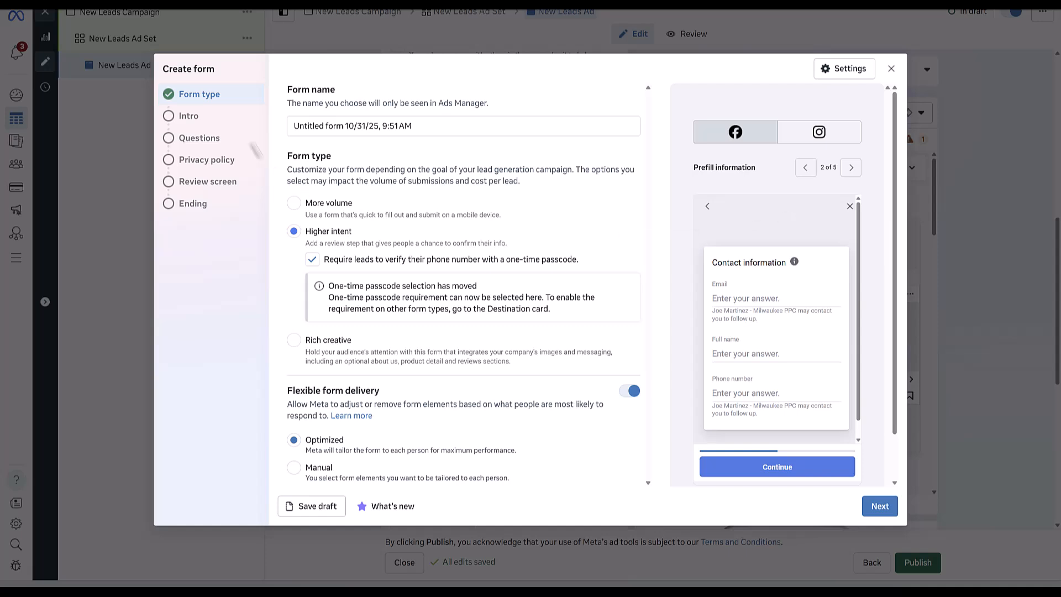
Open the form's Questions step and keep the Phone number field by cancelling its removal.
{"action": "left_click", "coordinate": [201, 146]}
{"action": "scroll", "coordinate": [548, 286], "scroll_direction": "down", "scroll_amount": 2}
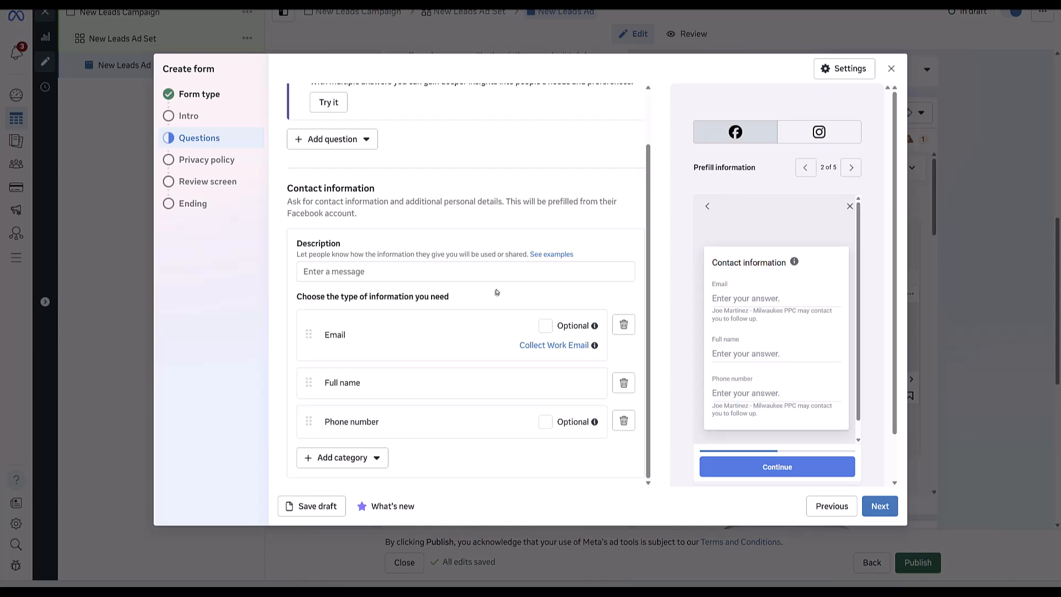
{"action": "left_click", "coordinate": [625, 423]}
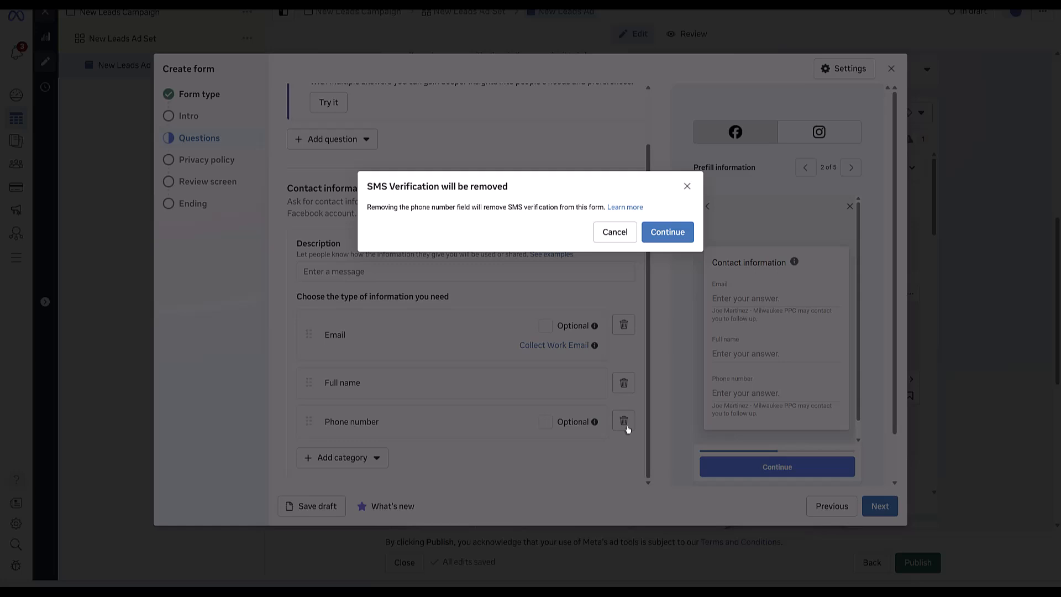
{"action": "left_click", "coordinate": [609, 229]}
Browse the extra field categories without adding any new question.
{"action": "left_click", "coordinate": [374, 462]}
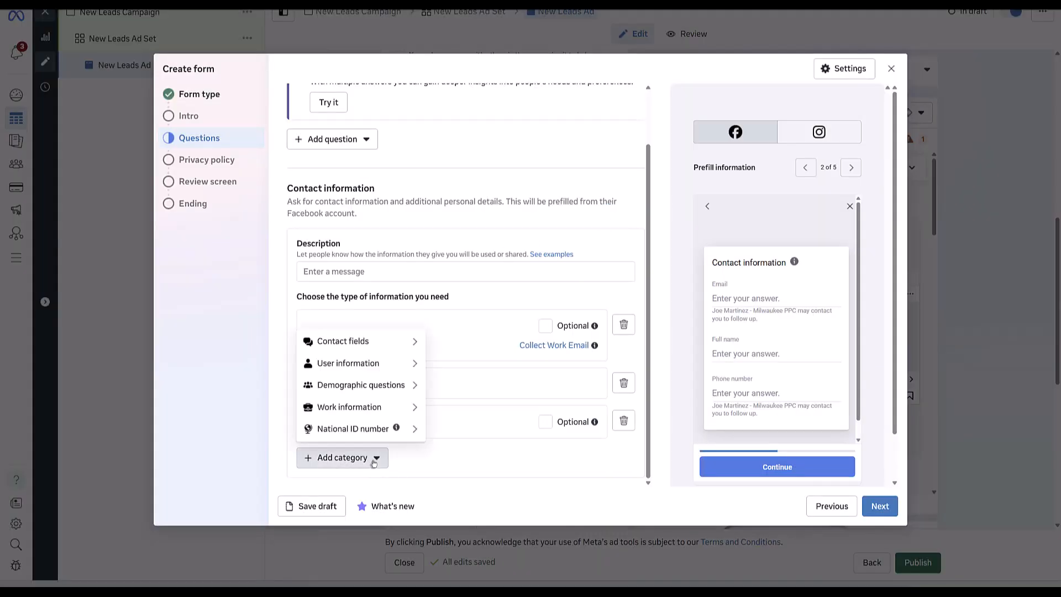
{"action": "mouse_move", "coordinate": [373, 409]}
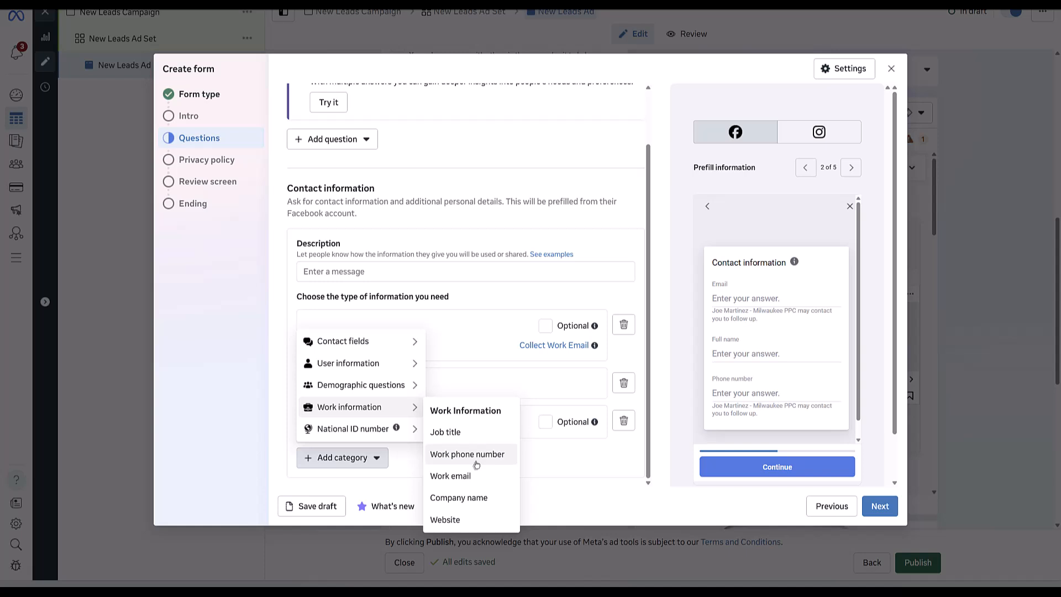
{"action": "left_click", "coordinate": [574, 457]}
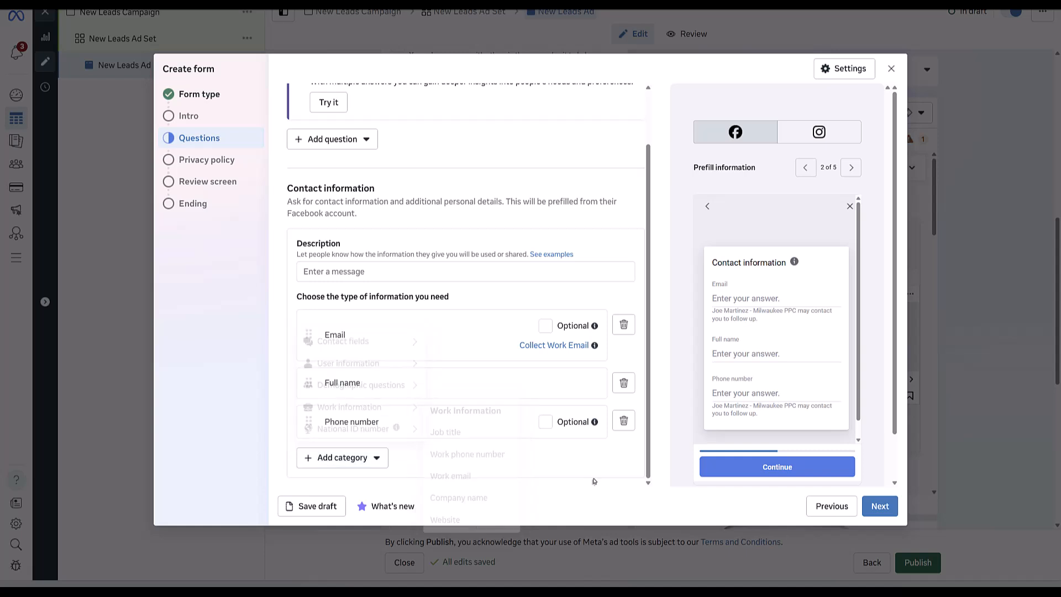
{"action": "left_click", "coordinate": [365, 456]}
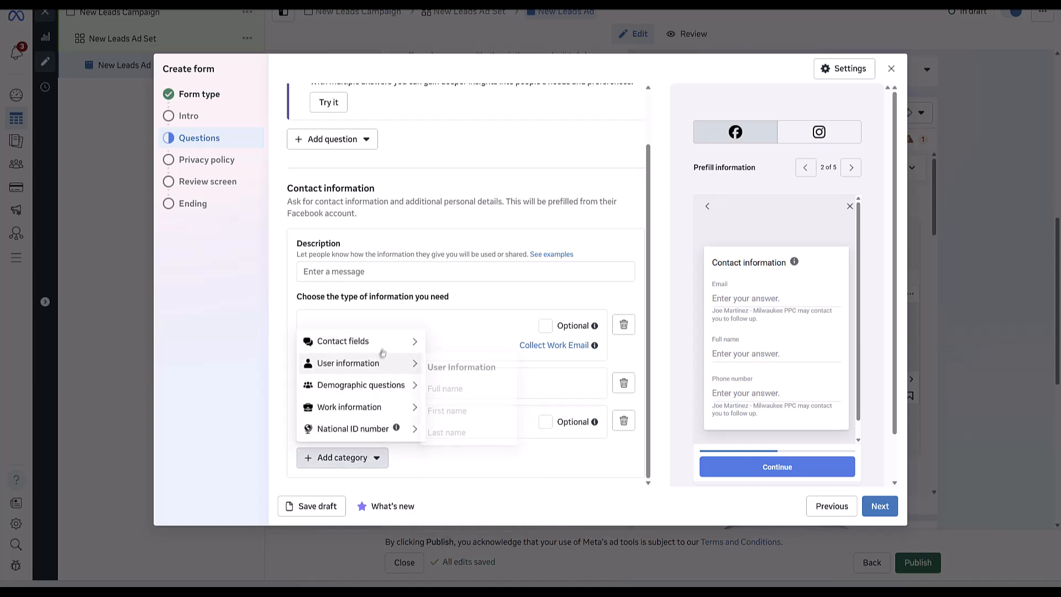
{"action": "mouse_move", "coordinate": [385, 346]}
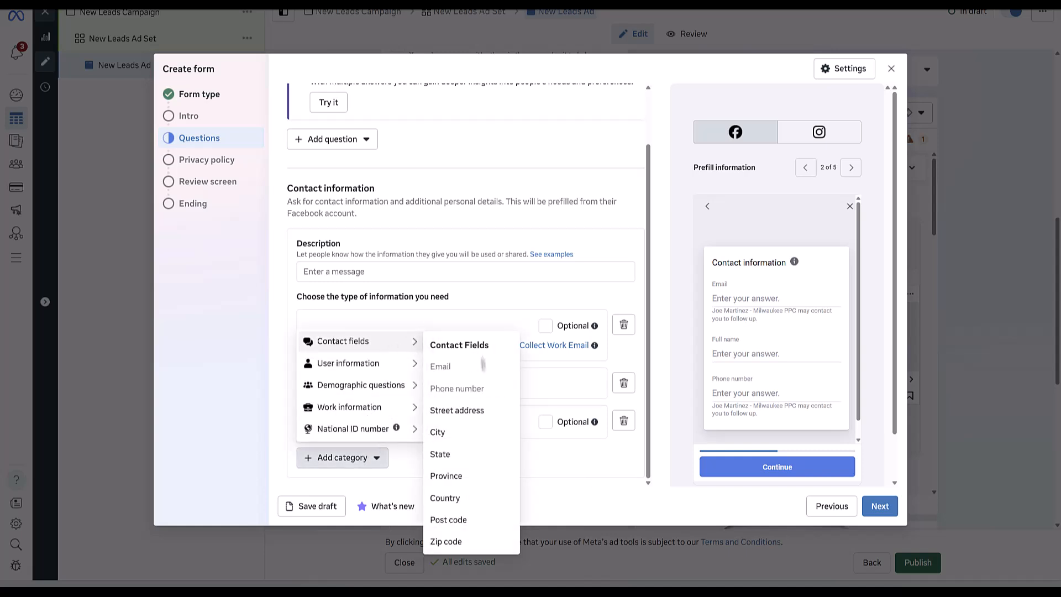
{"action": "left_click", "coordinate": [522, 374]}
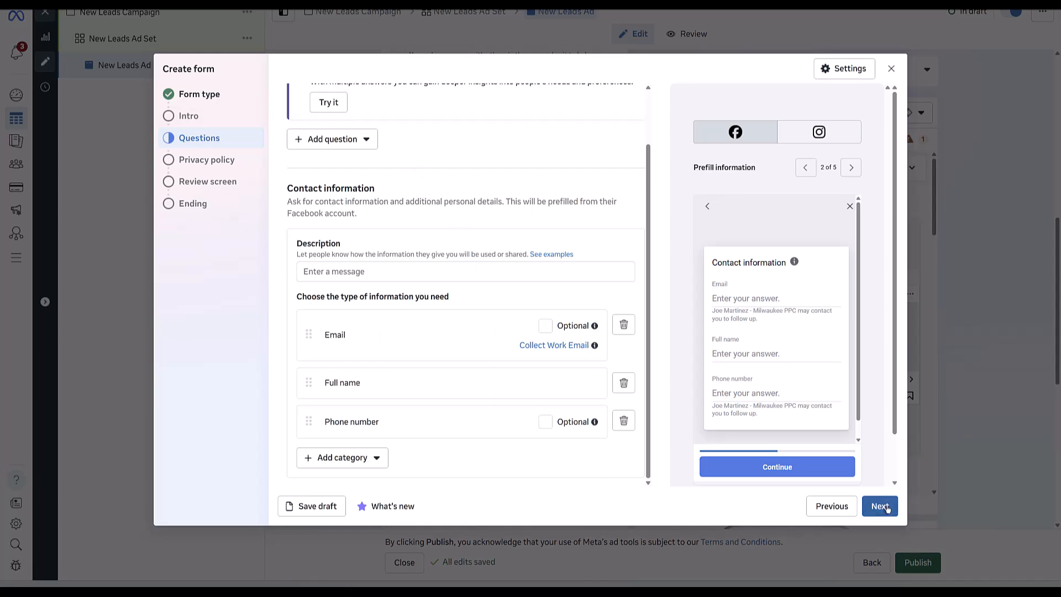
Close the Create form dialog and confirm leaving the lead form.
{"action": "left_click", "coordinate": [890, 69]}
{"action": "left_click", "coordinate": [649, 232]}
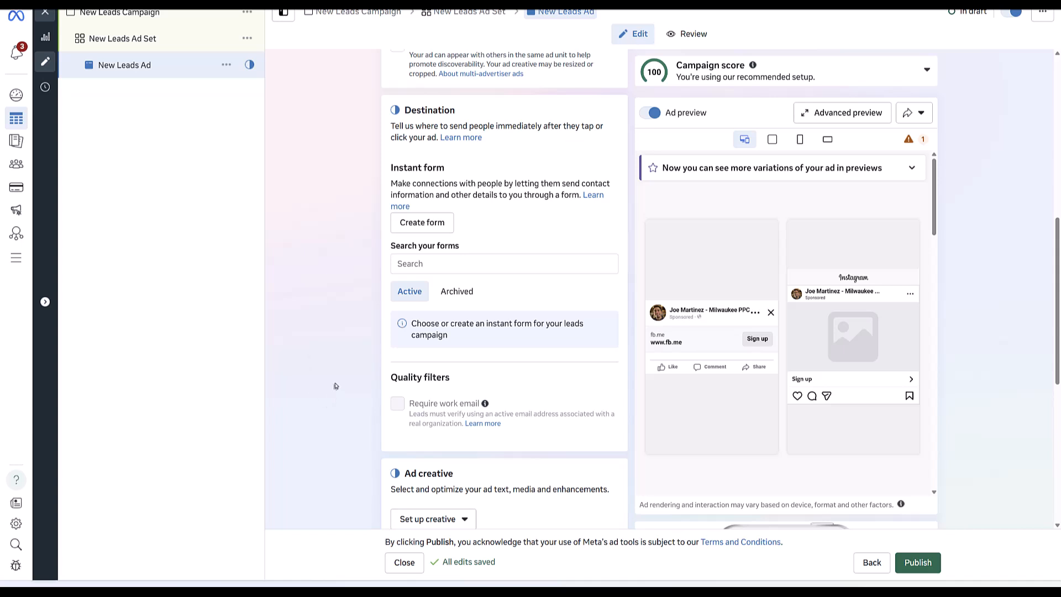